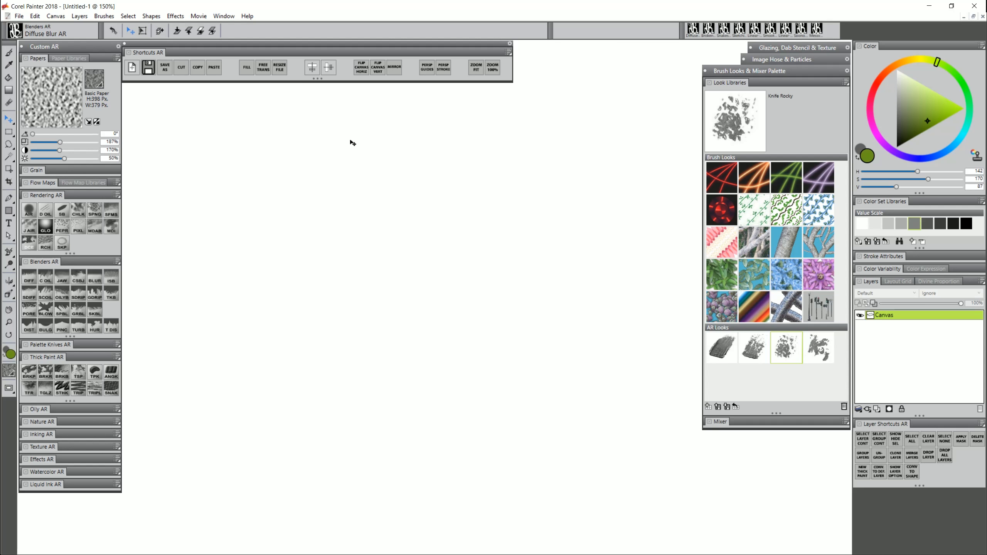
click(223, 15)
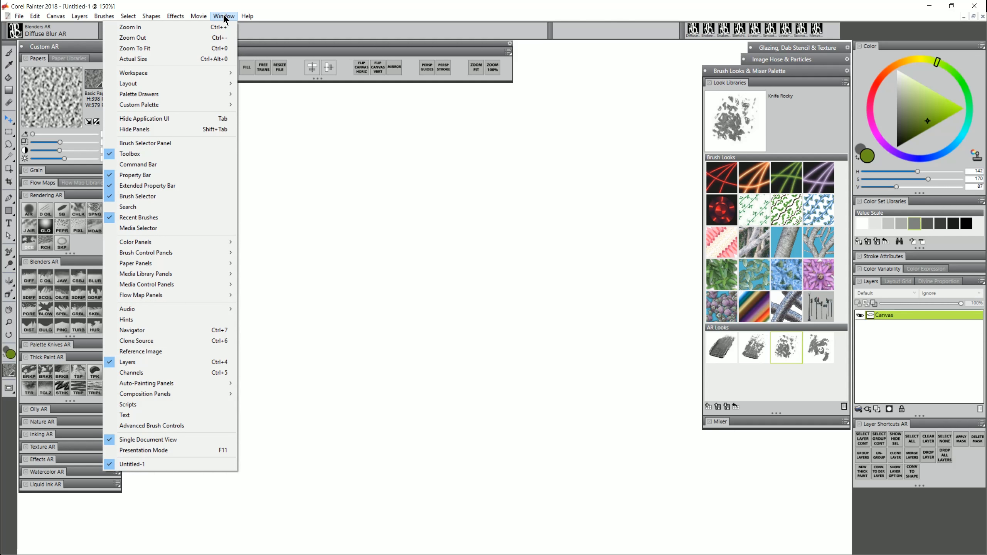
mouse_move(202, 274)
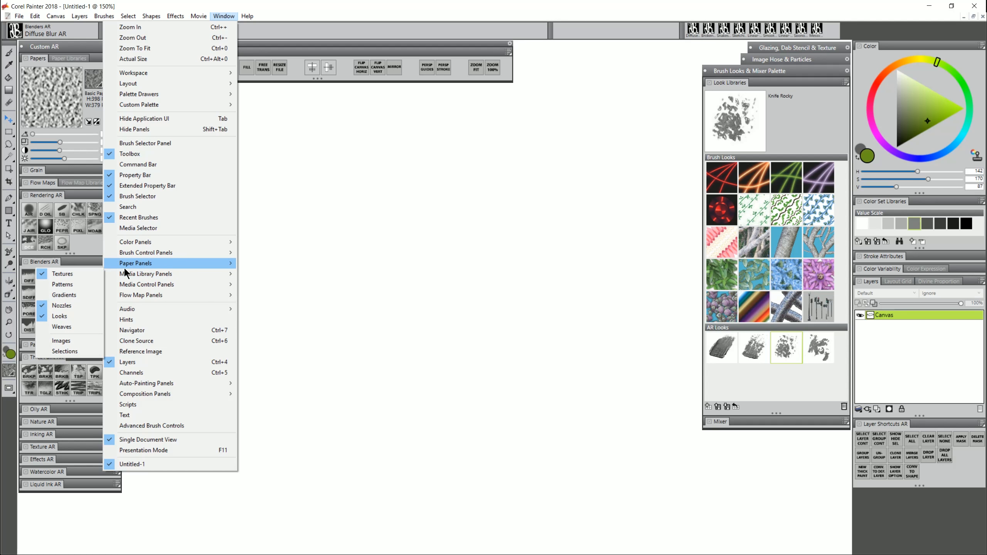
click(668, 139)
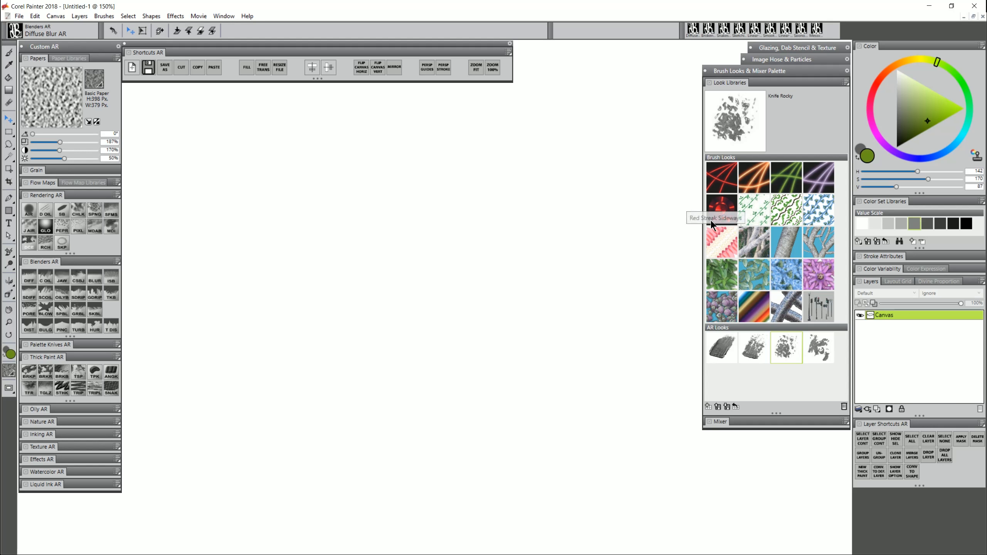
Paint freehand wavy test strokes on the blank canvas with the Red Streak Neon, Jungle Neon and Jungle Vine Pen looks
click(722, 173)
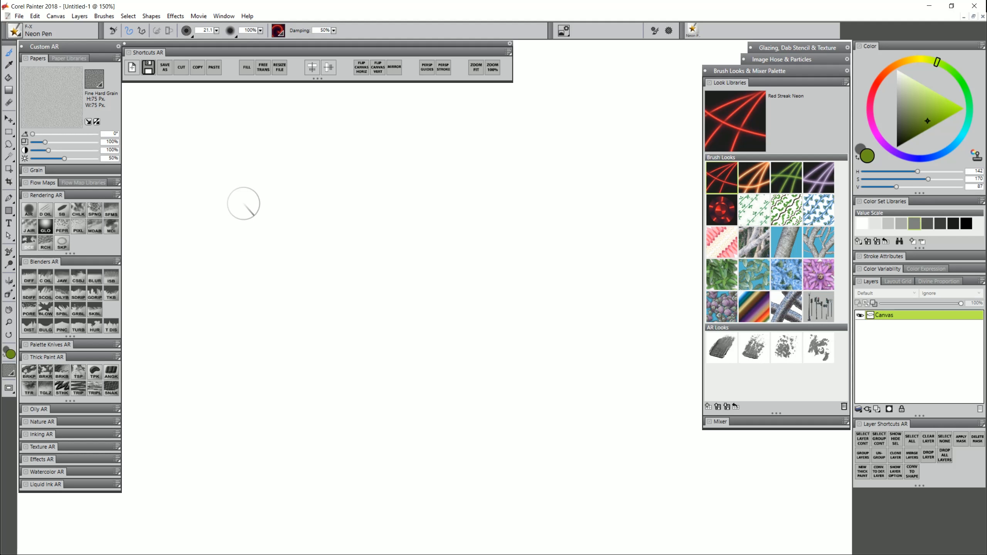
mouse_move(220, 218)
mouse_down()
mouse_move(304, 257)
mouse_move(316, 330)
mouse_move(397, 324)
mouse_move(453, 244)
mouse_up()
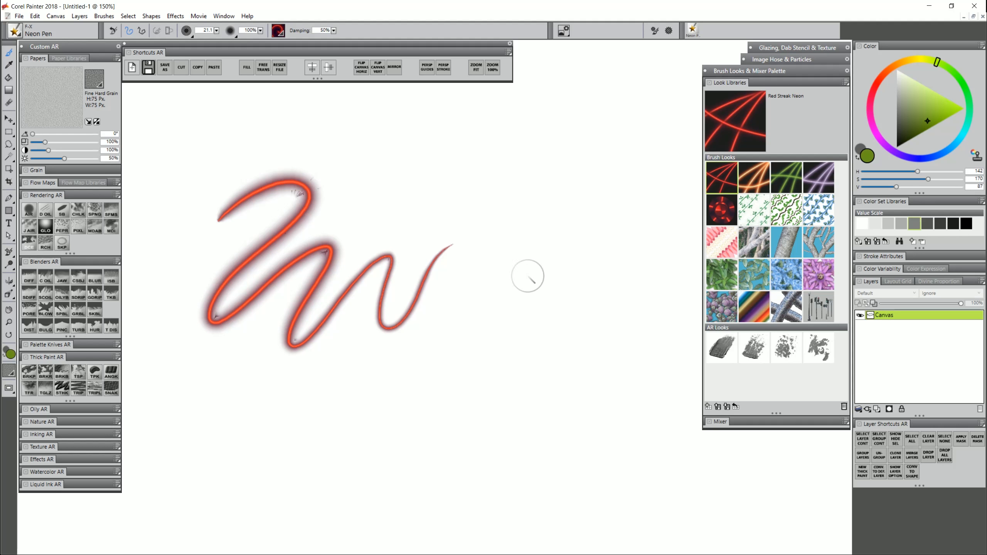
click(783, 175)
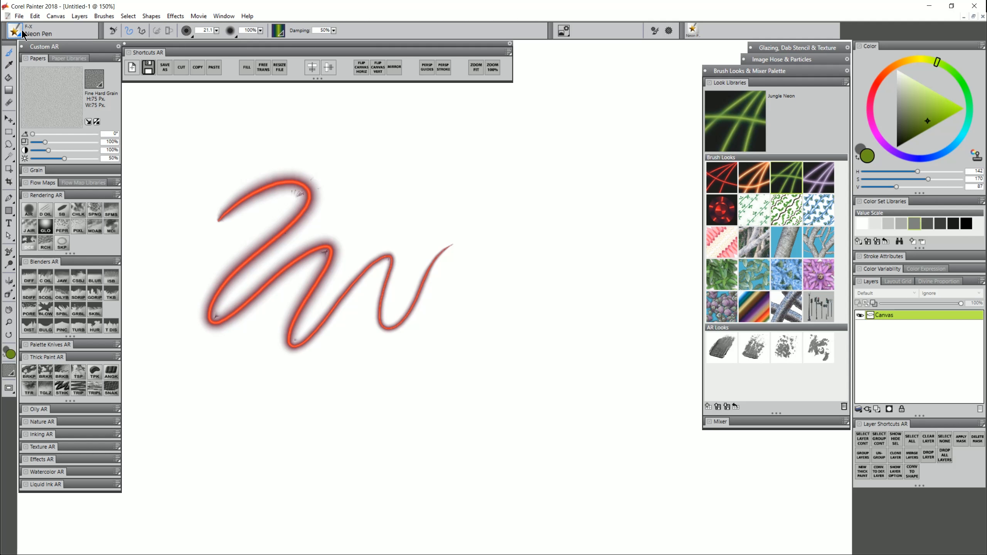
mouse_move(332, 158)
mouse_down()
mouse_move(440, 150)
mouse_move(467, 171)
mouse_move(518, 233)
mouse_move(503, 323)
mouse_up()
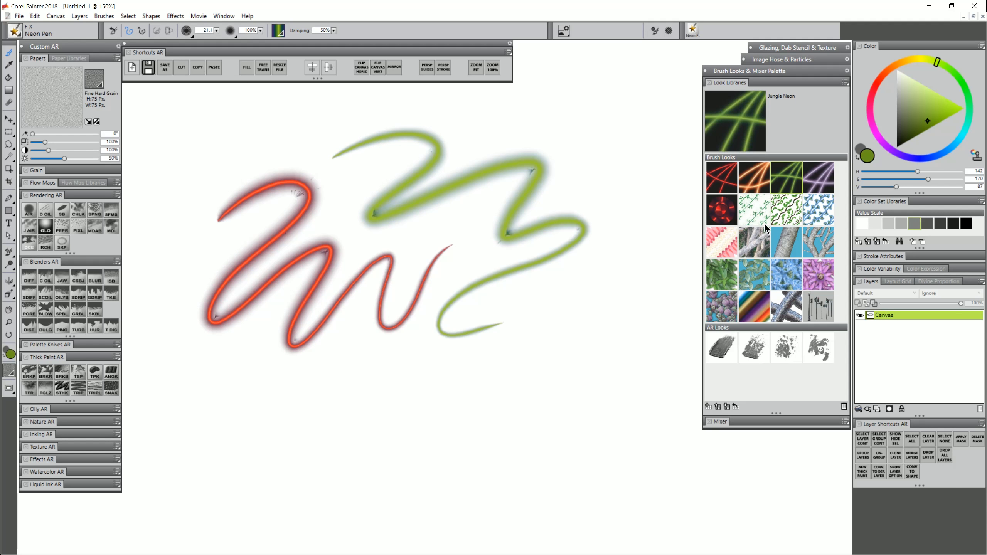
click(787, 209)
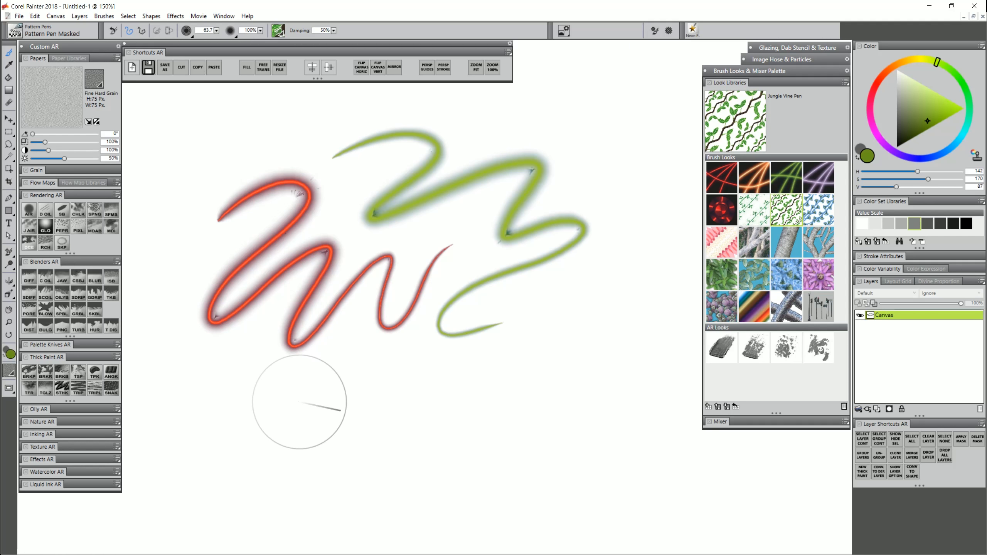
mouse_move(298, 405)
mouse_down()
mouse_move(341, 380)
mouse_move(422, 420)
mouse_move(520, 399)
mouse_move(565, 343)
mouse_move(628, 293)
mouse_move(639, 208)
mouse_move(588, 129)
mouse_move(342, 110)
mouse_move(259, 130)
mouse_move(209, 204)
mouse_move(235, 283)
mouse_move(276, 352)
mouse_move(447, 301)
mouse_up()
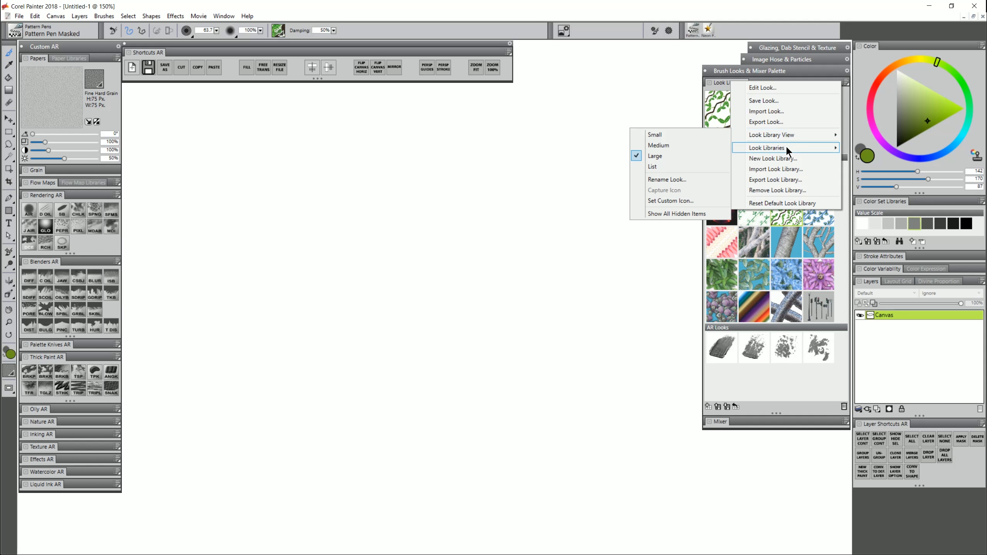
Hide the Brush Looks library, leaving only AR Looks, and paint a broad green diagonal patch with the Knife Canvas look
mouse_move(785, 145)
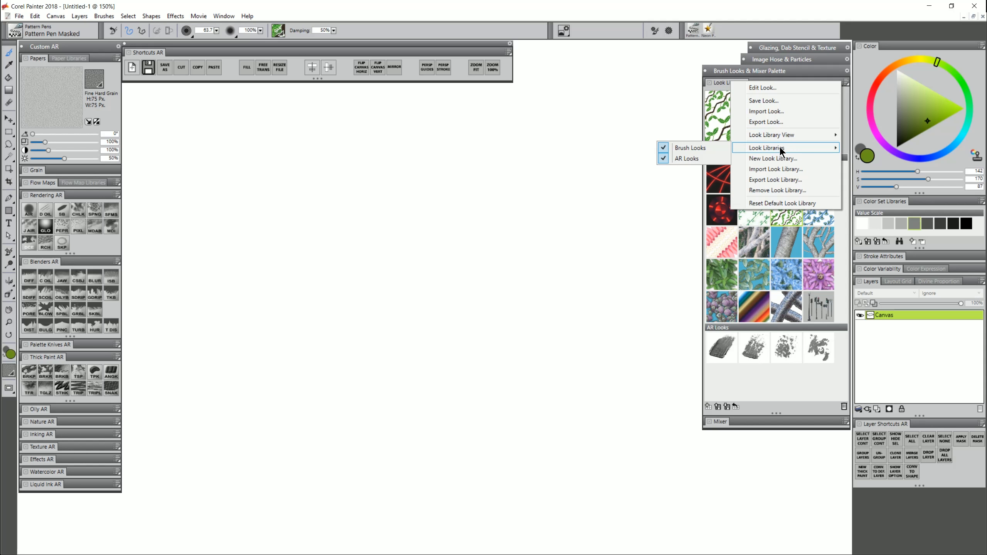
click(701, 147)
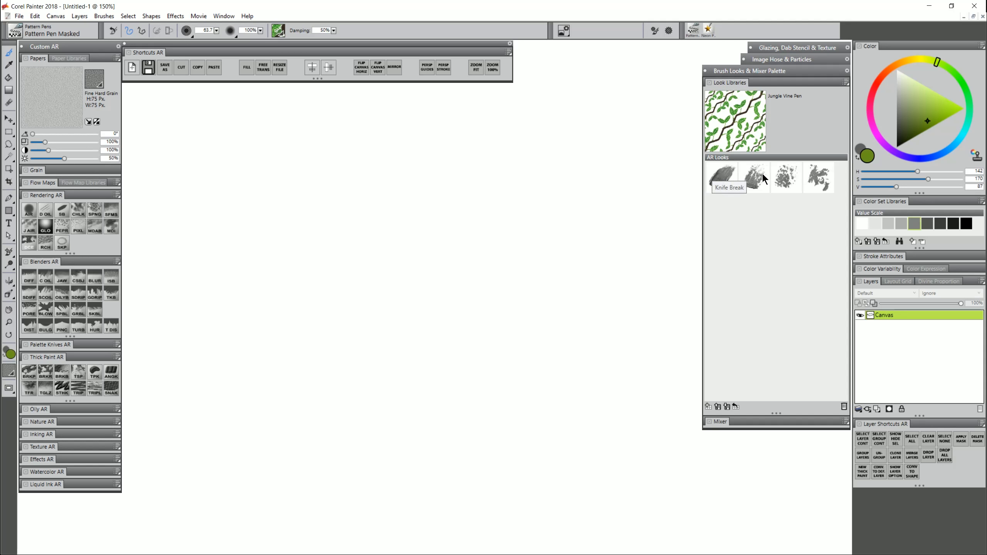
click(724, 174)
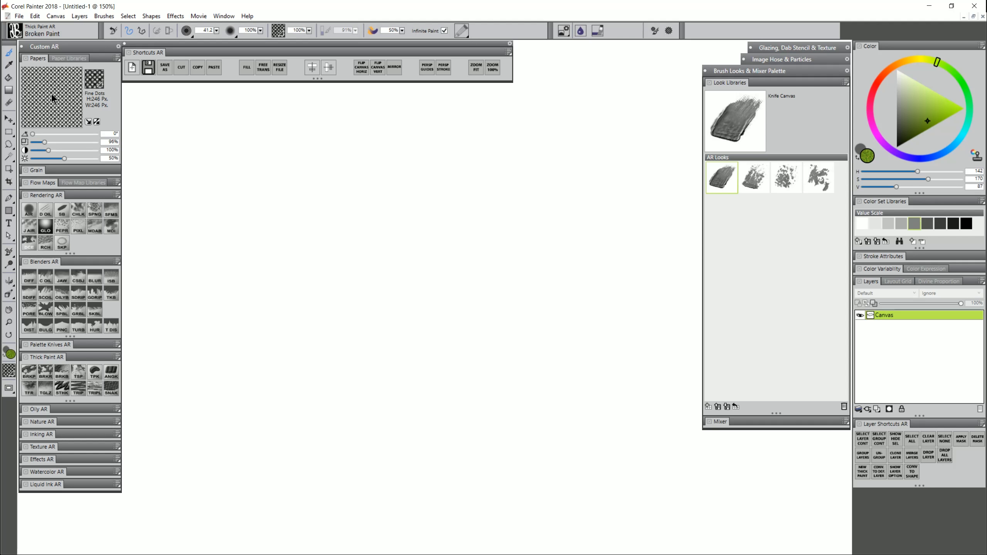
mouse_move(262, 265)
mouse_down()
mouse_move(319, 314)
mouse_move(280, 273)
mouse_move(389, 214)
mouse_move(319, 276)
mouse_move(331, 253)
mouse_move(353, 249)
mouse_move(338, 269)
mouse_move(319, 277)
mouse_move(300, 266)
mouse_move(380, 237)
mouse_up()
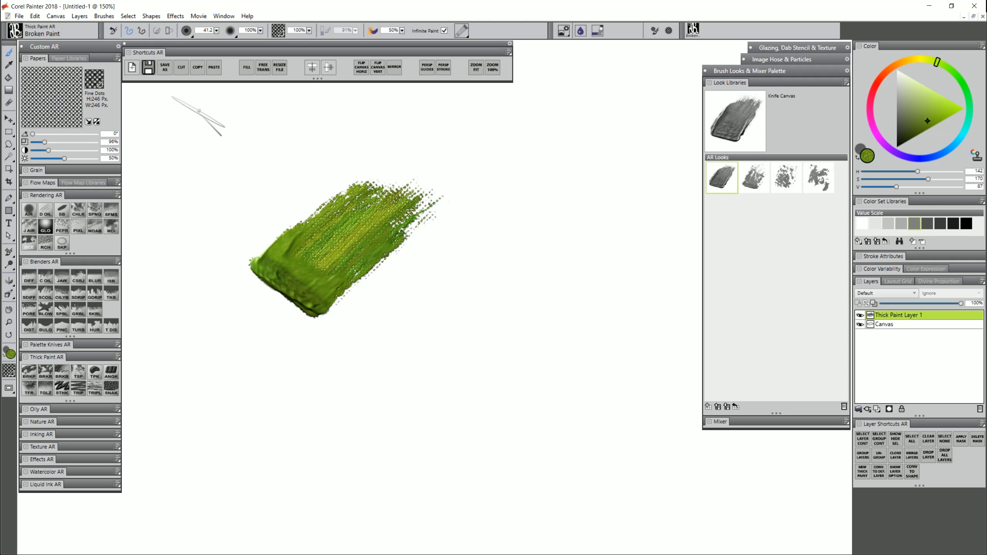
With the Knife Break look, paint a second green patch beside the first and drag broken texture across the first patch
click(757, 174)
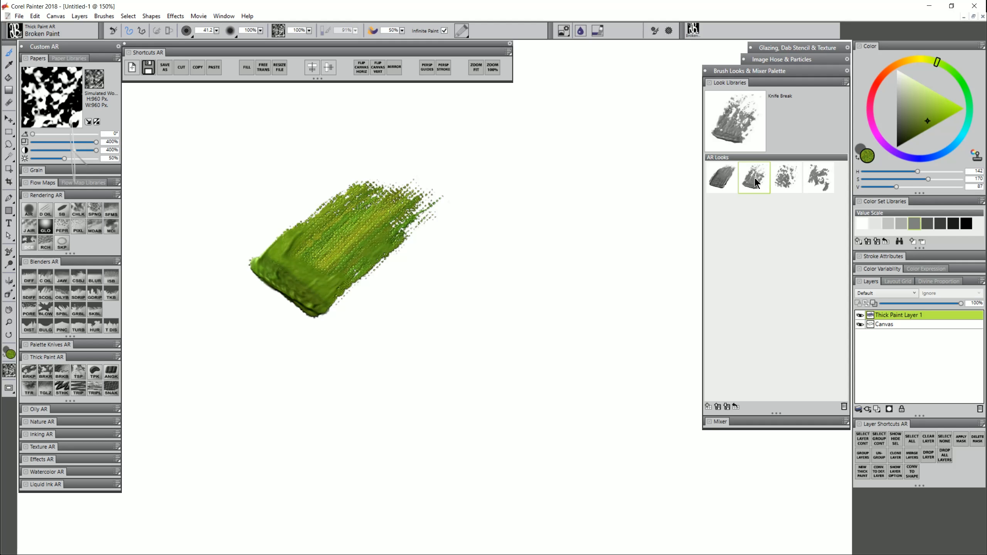
drag(393, 318, 473, 234)
drag(372, 239, 420, 170)
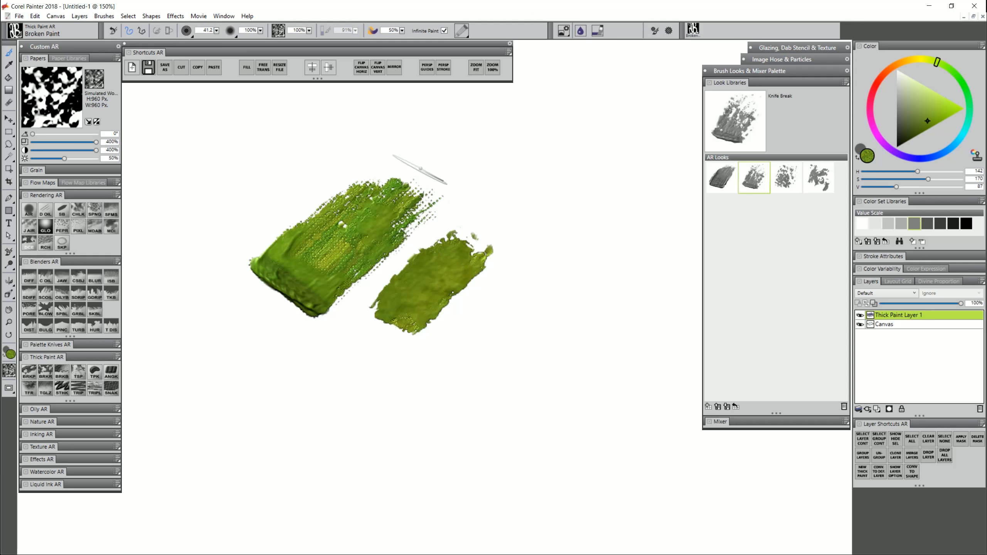
drag(320, 237, 384, 159)
drag(299, 253, 388, 172)
mouse_move(311, 271)
mouse_down()
mouse_move(406, 187)
mouse_move(384, 214)
mouse_up()
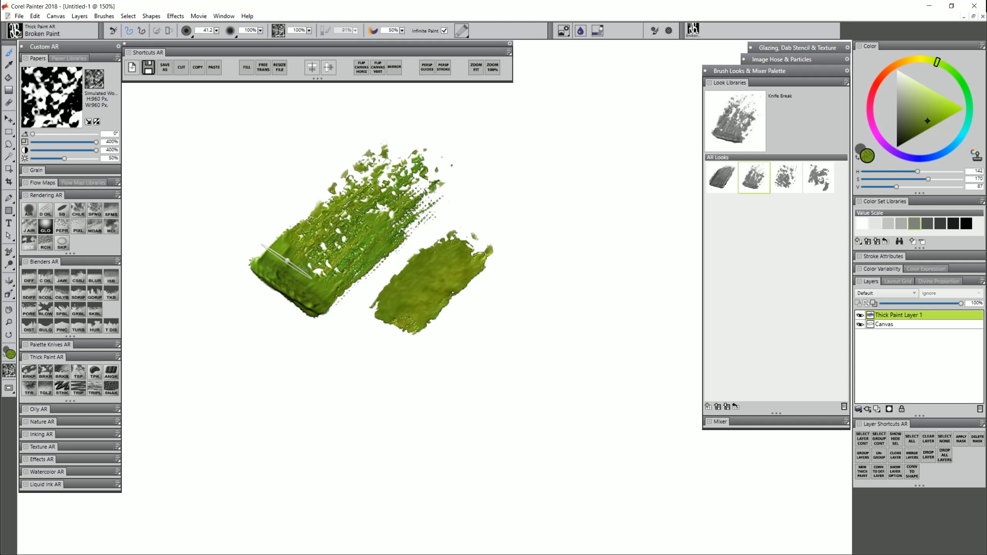
drag(287, 262, 335, 212)
Switch back to the Knife Canvas look and layer thick diagonal strokes over the lower part of the second green patch
click(722, 177)
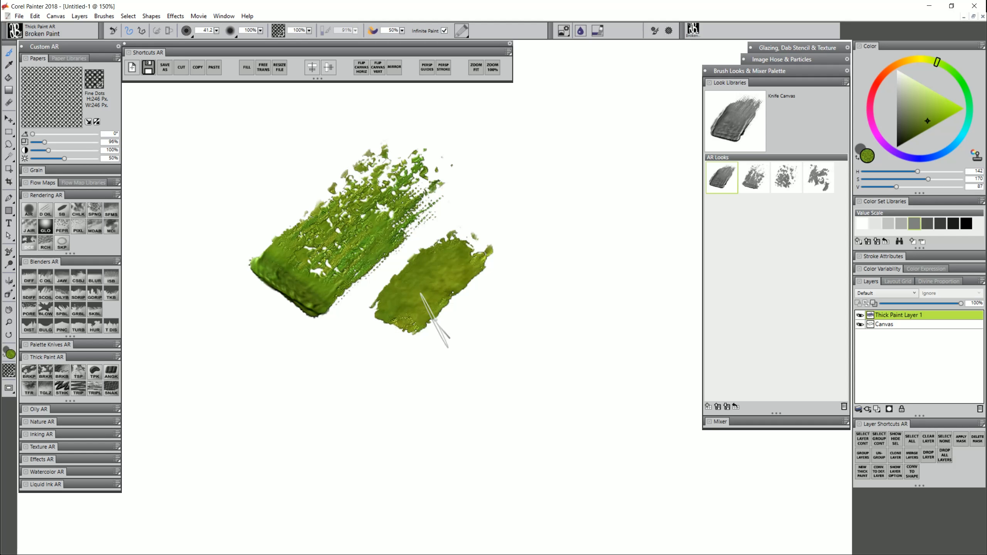
drag(369, 336, 447, 381)
mouse_move(394, 350)
mouse_down()
mouse_move(421, 361)
mouse_move(407, 356)
mouse_move(466, 289)
mouse_up()
drag(424, 372, 497, 300)
drag(459, 360, 510, 278)
drag(423, 346, 476, 260)
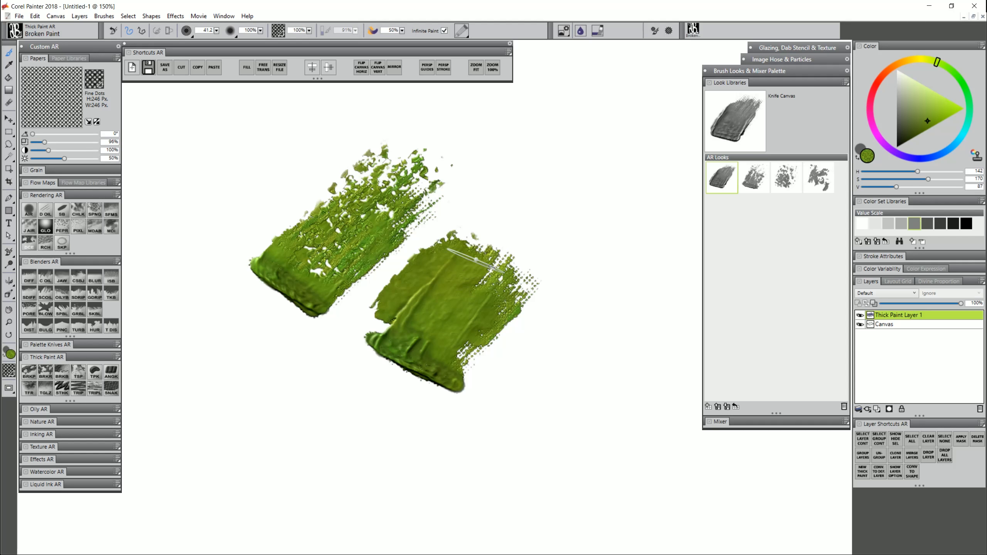
Extend the second green patch diagonally upward with strokes of the Knife Break, Knife Rocky and Knife Fractal looks
click(754, 177)
drag(439, 323, 525, 218)
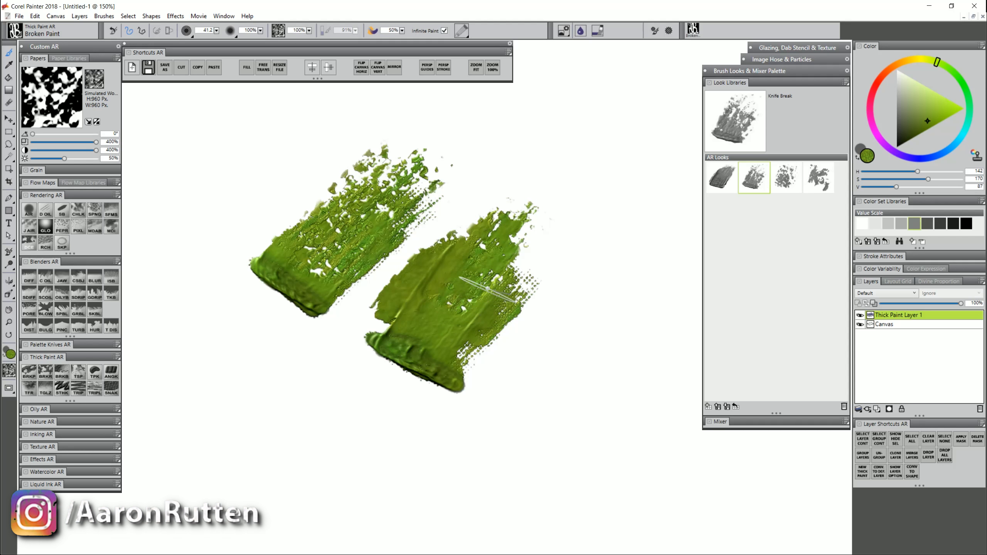
mouse_move(481, 283)
mouse_down()
mouse_move(509, 263)
mouse_move(497, 242)
mouse_move(558, 183)
mouse_up()
click(787, 177)
drag(519, 235, 583, 179)
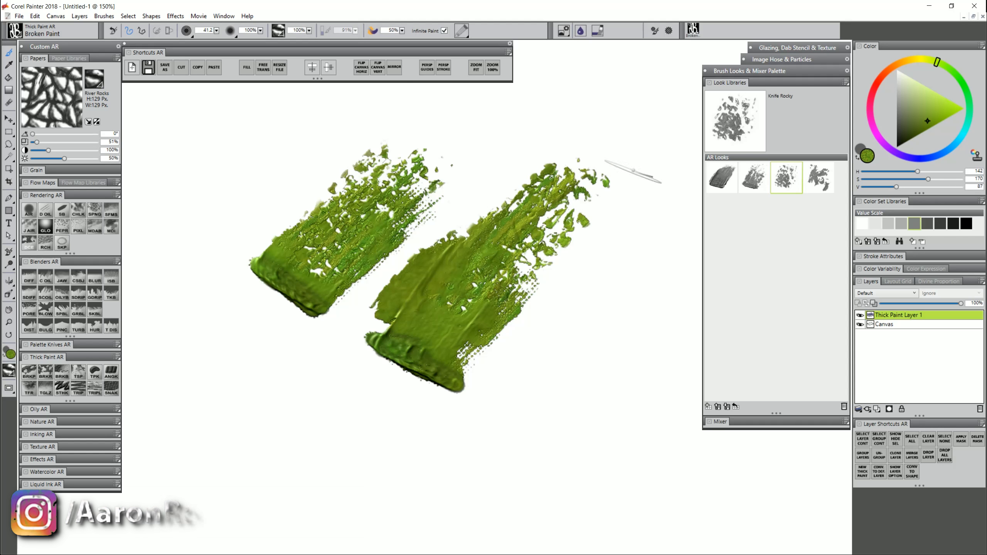
click(825, 178)
mouse_move(604, 140)
mouse_down()
mouse_move(547, 188)
mouse_move(530, 223)
mouse_move(574, 197)
mouse_move(603, 164)
mouse_move(526, 176)
mouse_move(459, 237)
mouse_move(460, 269)
mouse_move(492, 289)
mouse_move(492, 317)
mouse_up()
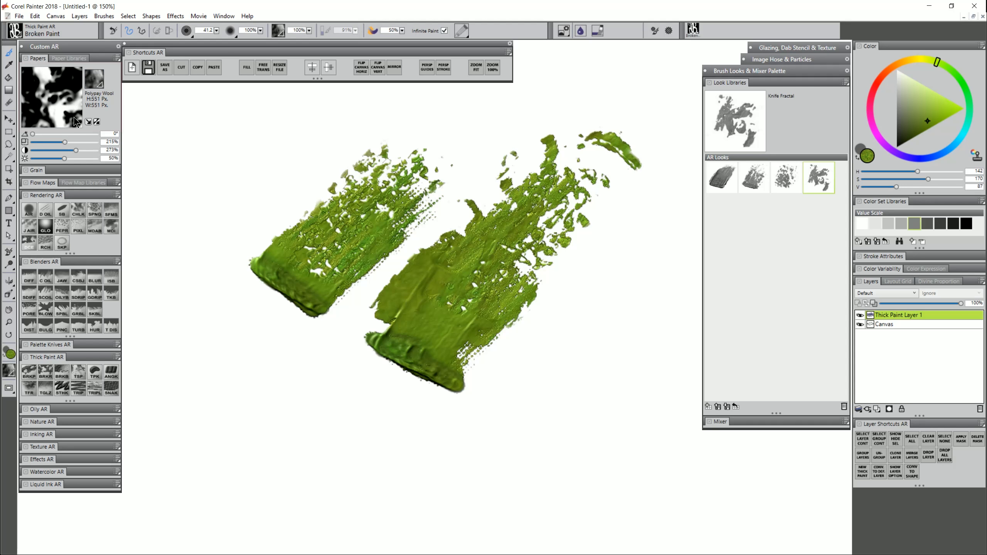
Compare the paper texture stored with each of the four AR looks by selecting them one after another
click(722, 177)
click(754, 178)
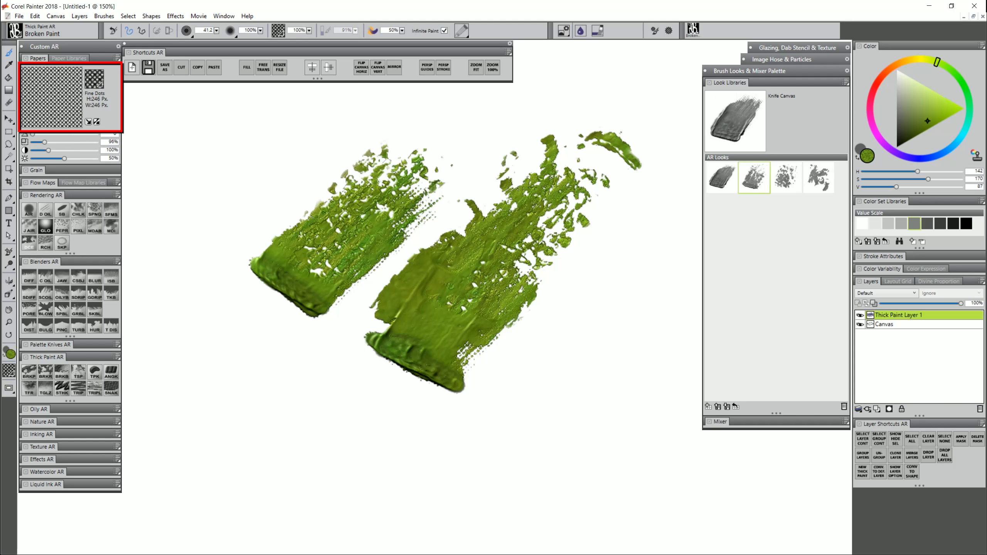
click(790, 179)
click(810, 176)
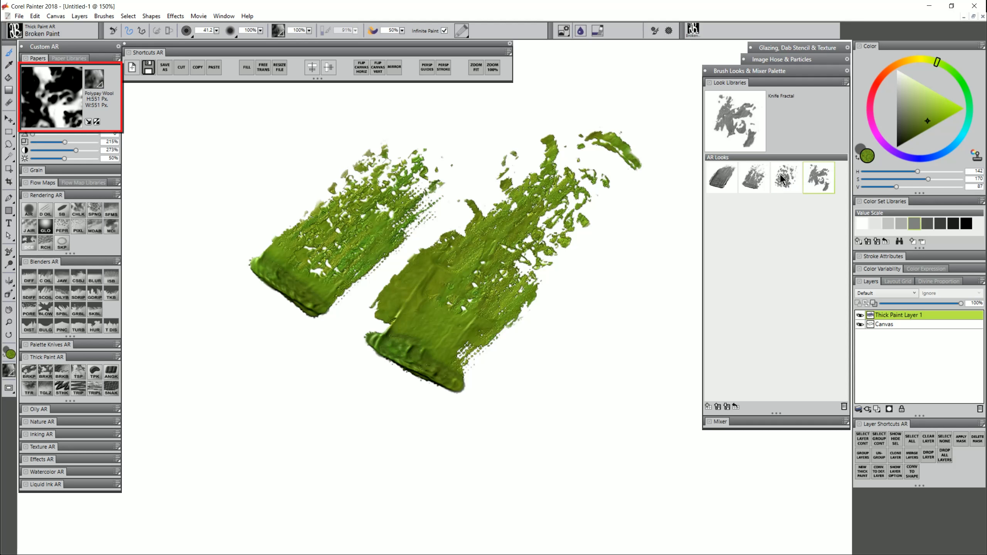
Select the Knife Canvas look and change its paper to Feather Land with 199% scale and 400% contrast
click(724, 179)
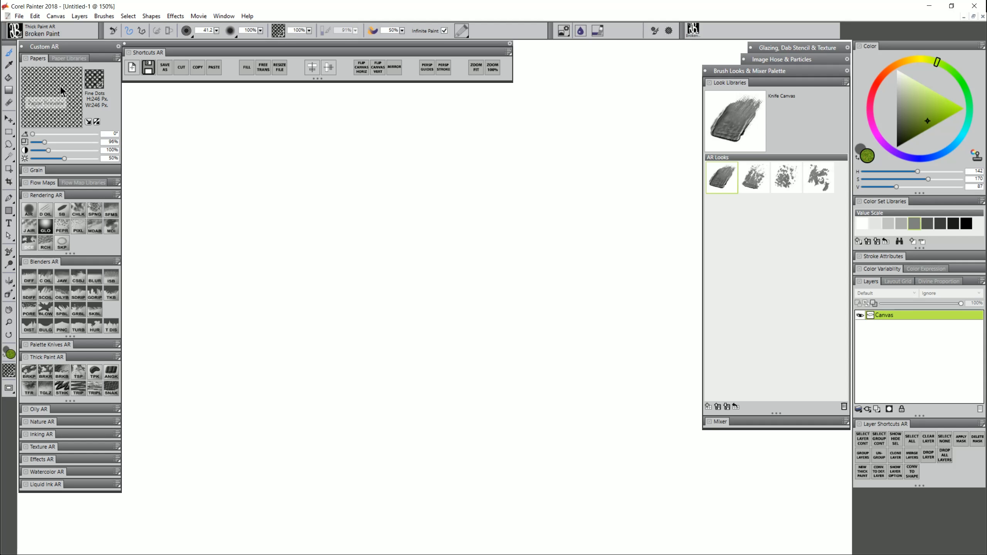
click(96, 80)
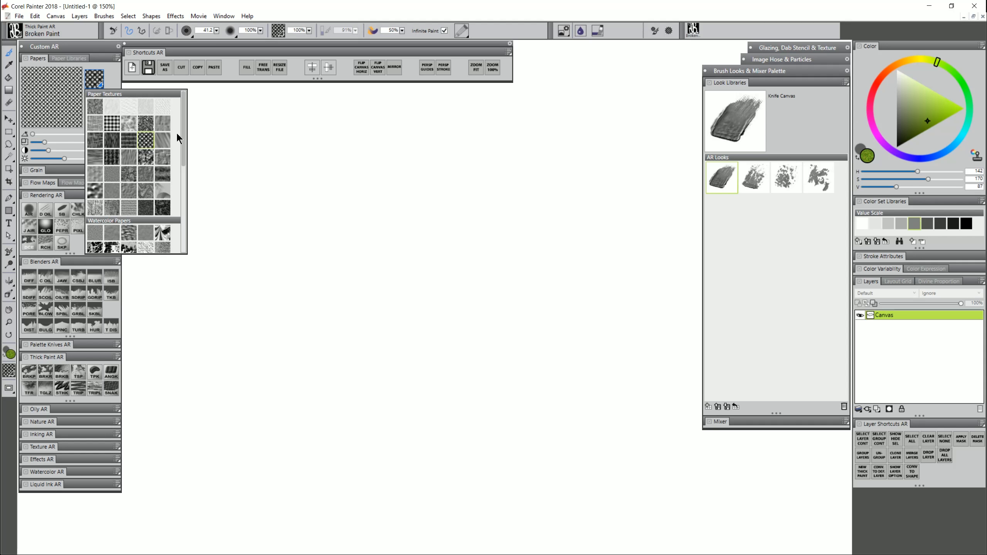
click(162, 232)
mouse_move(64, 151)
mouse_down()
mouse_move(97, 151)
mouse_move(61, 140)
mouse_up()
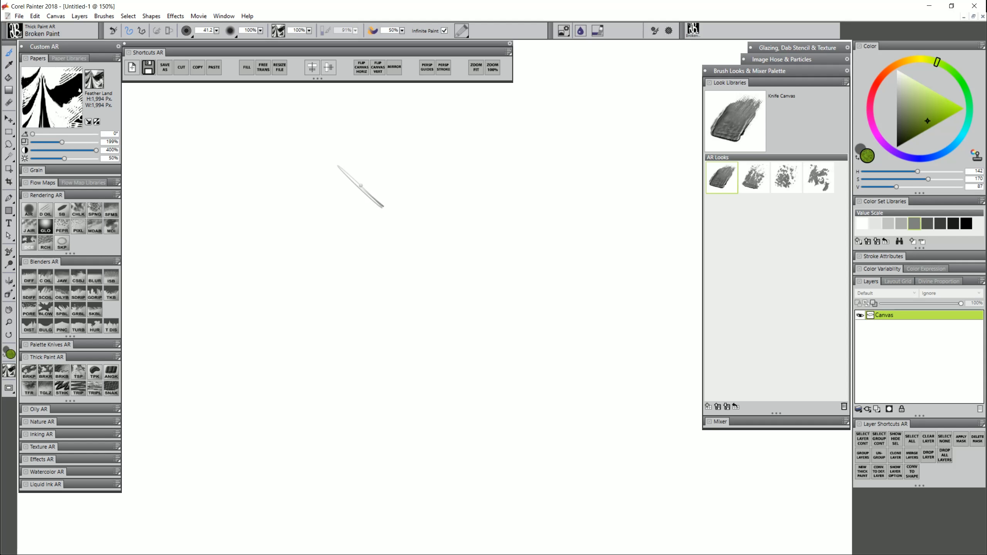
Add a thick paint layer and try a test stroke in saturated orange-red (H 91, S 255, V 130), then undo the stroke
click(863, 472)
click(881, 80)
drag(950, 118, 963, 108)
mouse_move(355, 225)
mouse_down()
mouse_move(332, 314)
mouse_move(423, 255)
mouse_move(400, 344)
mouse_move(483, 242)
mouse_move(453, 342)
mouse_move(513, 273)
mouse_up()
key(ctrl+z)
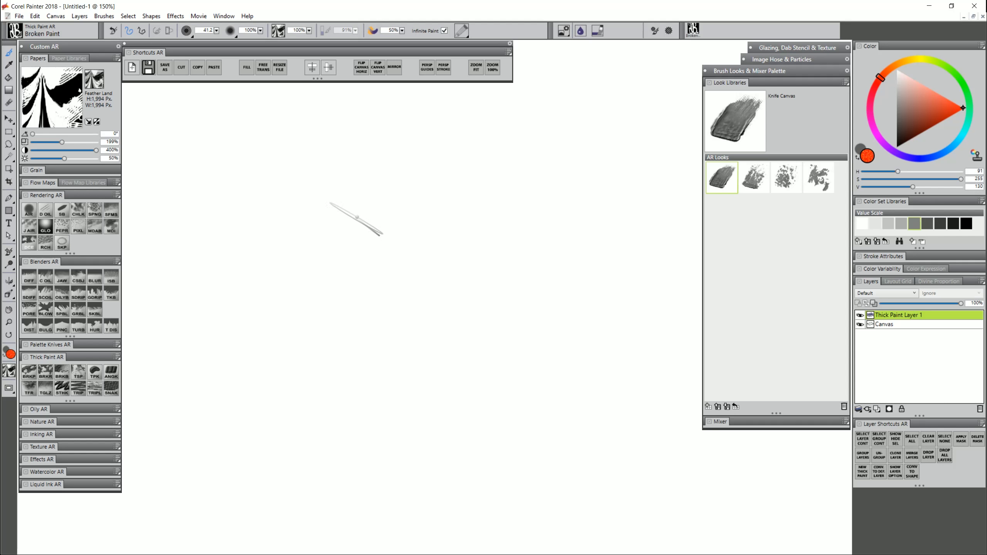
Save the current brush and paper combination as a new look named Test
click(845, 82)
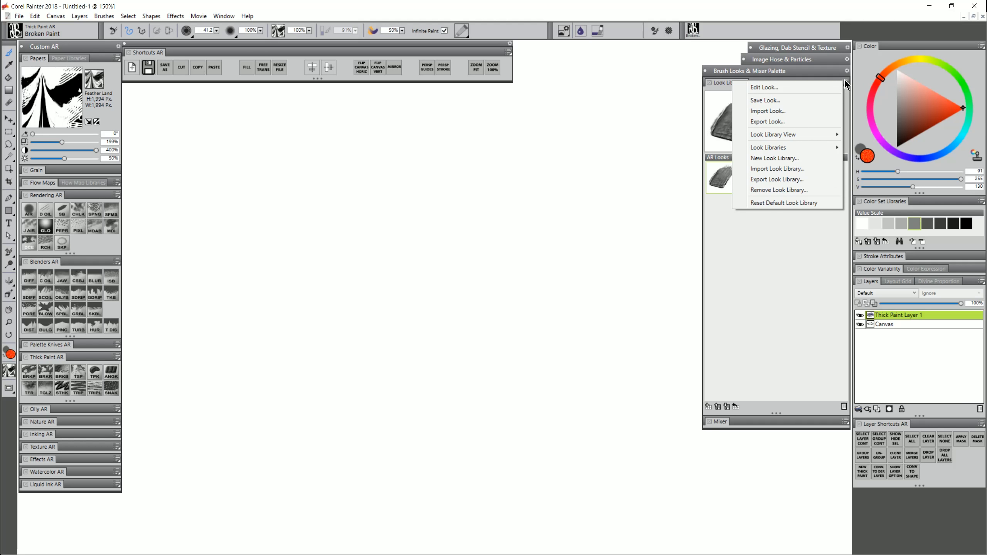
click(794, 100)
text(Test)
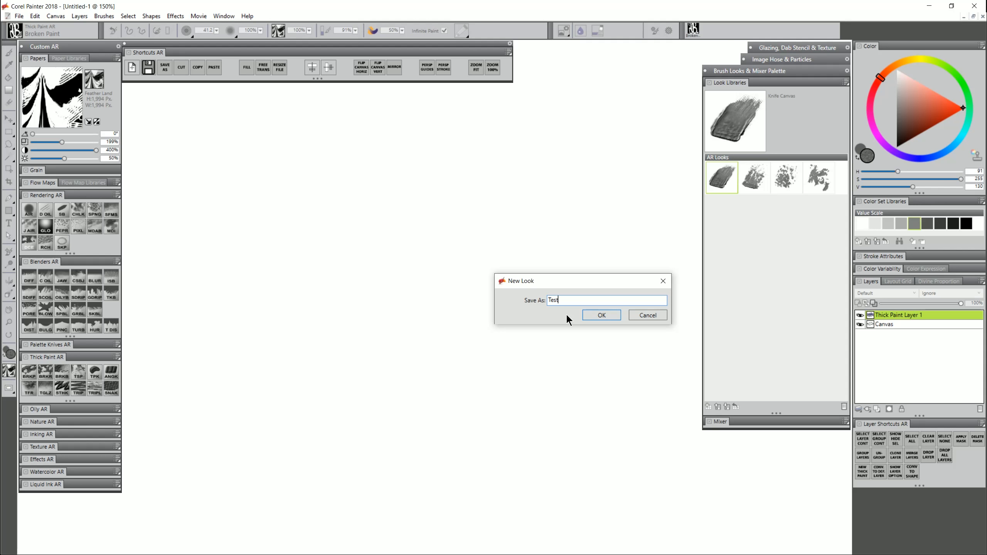
click(601, 316)
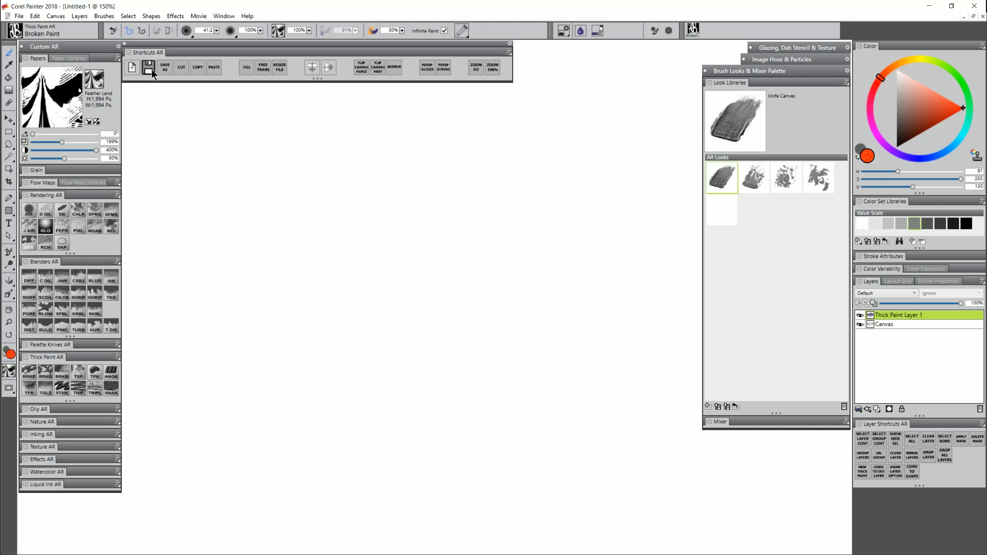
Create a new image 200 × 200 pixels in size at 72 pixels per inch
click(133, 72)
click(540, 308)
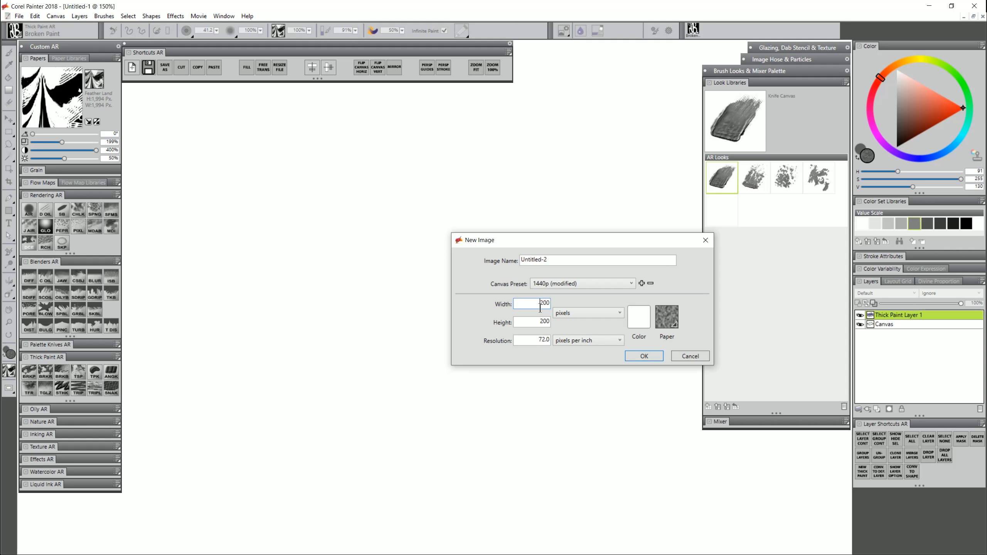
click(648, 361)
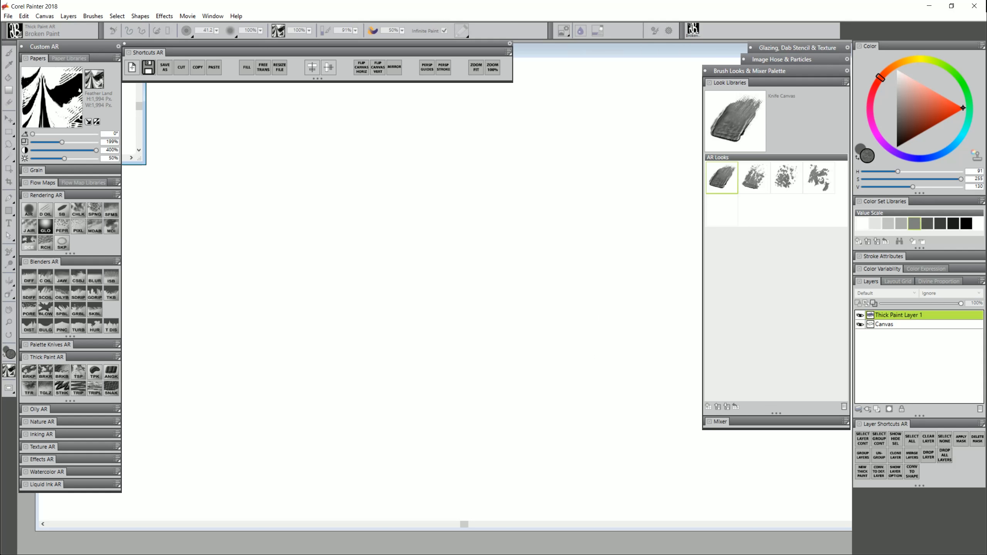
Paint an orange-red sample with the Test look on the new image and save it as test in PNG format in the looks folder
click(722, 211)
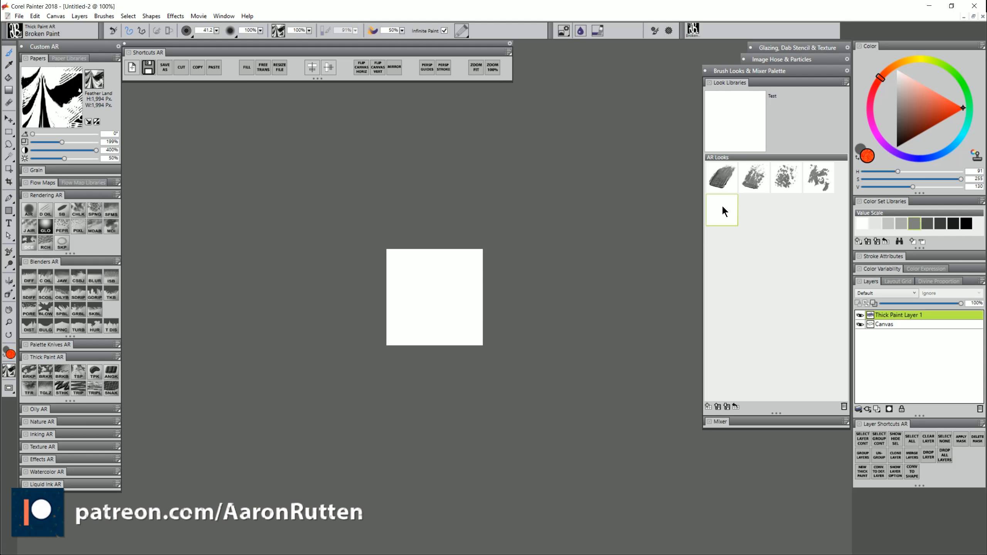
mouse_move(432, 281)
mouse_down()
mouse_move(417, 306)
mouse_move(422, 283)
mouse_move(412, 296)
mouse_move(437, 304)
mouse_move(451, 277)
mouse_move(417, 300)
mouse_move(422, 319)
mouse_move(443, 313)
mouse_move(415, 298)
mouse_move(421, 330)
mouse_move(455, 314)
mouse_move(461, 273)
mouse_move(417, 276)
mouse_move(418, 308)
mouse_move(460, 314)
mouse_up()
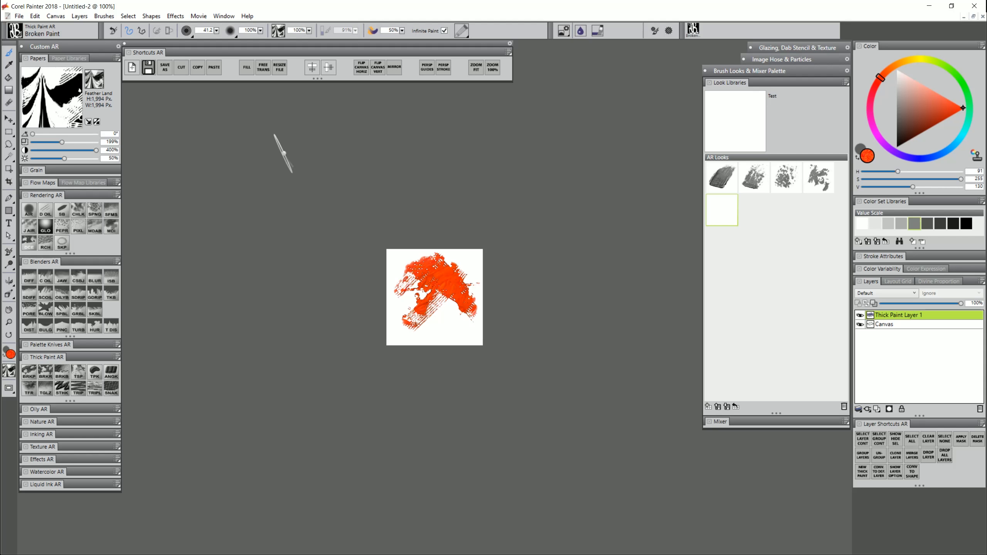
click(148, 67)
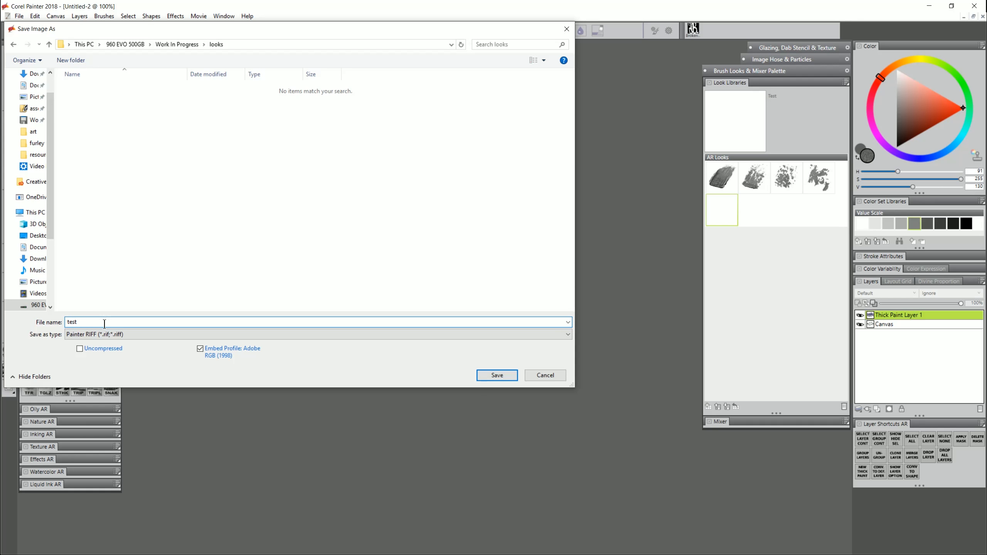
click(385, 335)
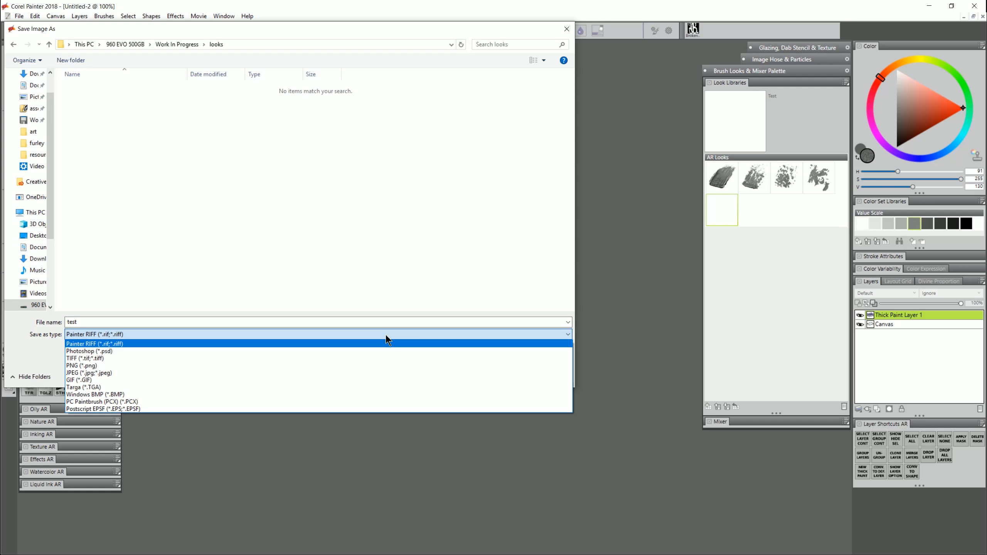
click(374, 368)
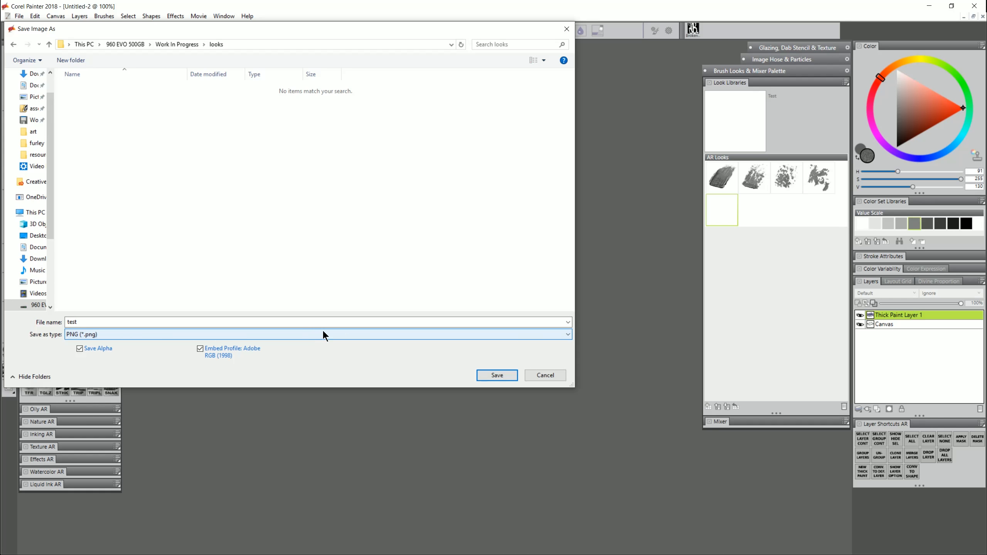
click(497, 375)
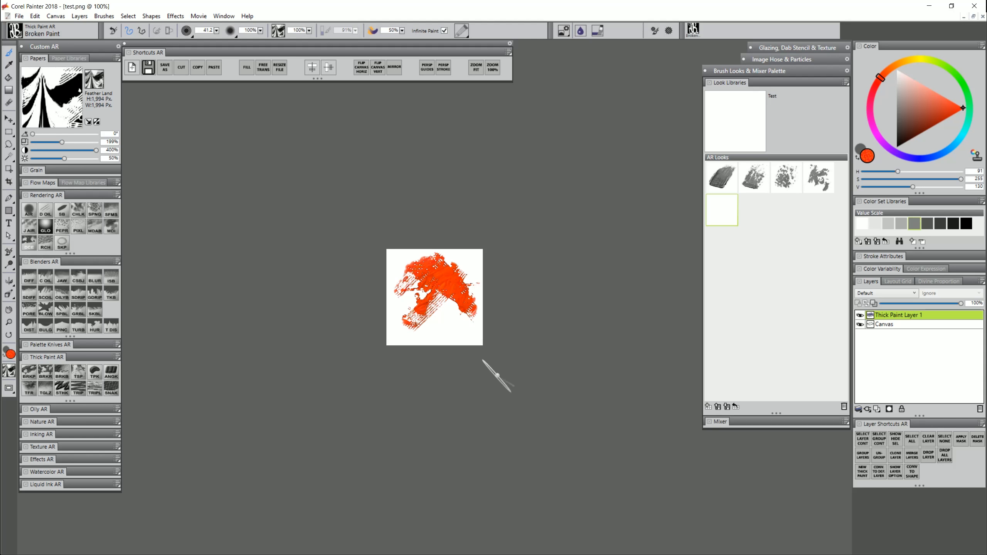
Set the test PNG as the Test look's custom icon, then close the sample image without saving changes
right_click(725, 209)
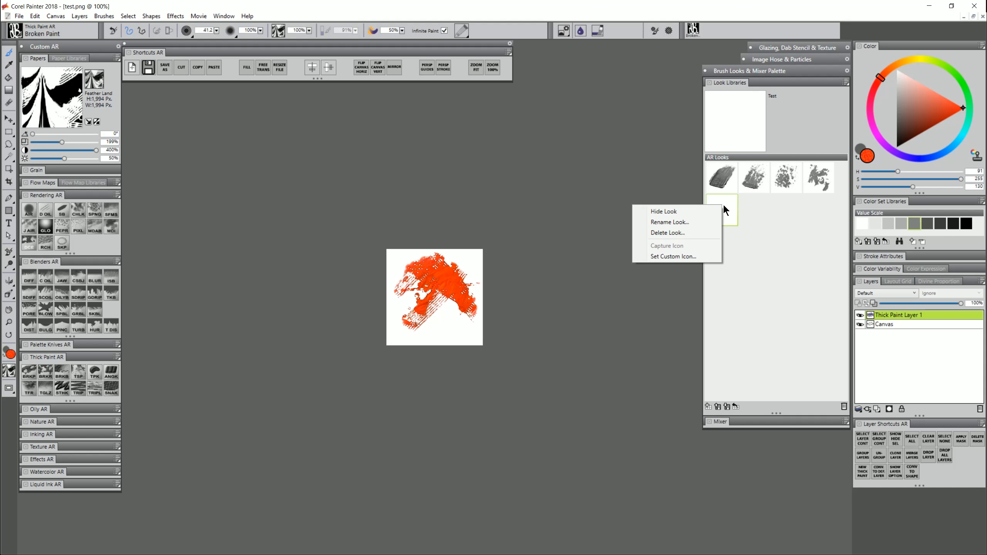
click(683, 258)
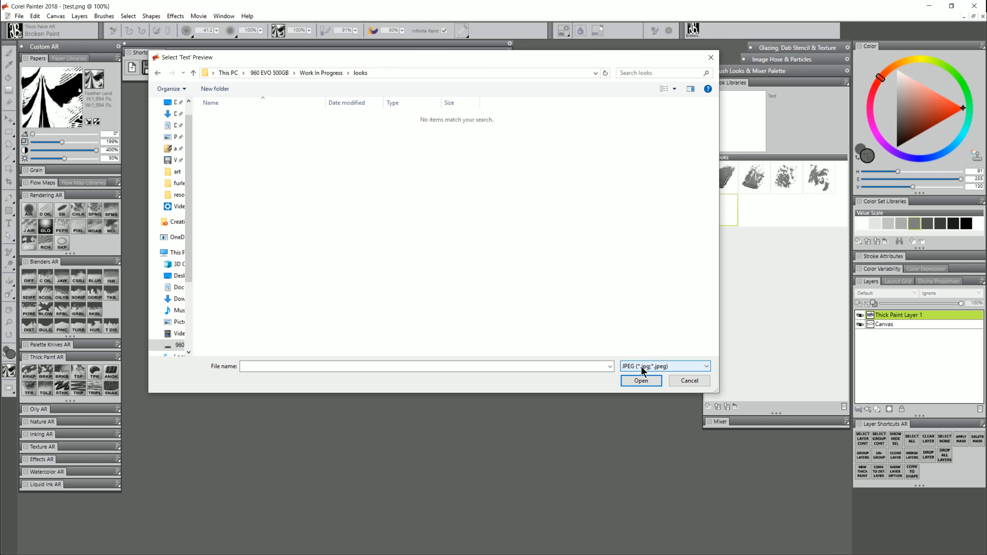
click(639, 368)
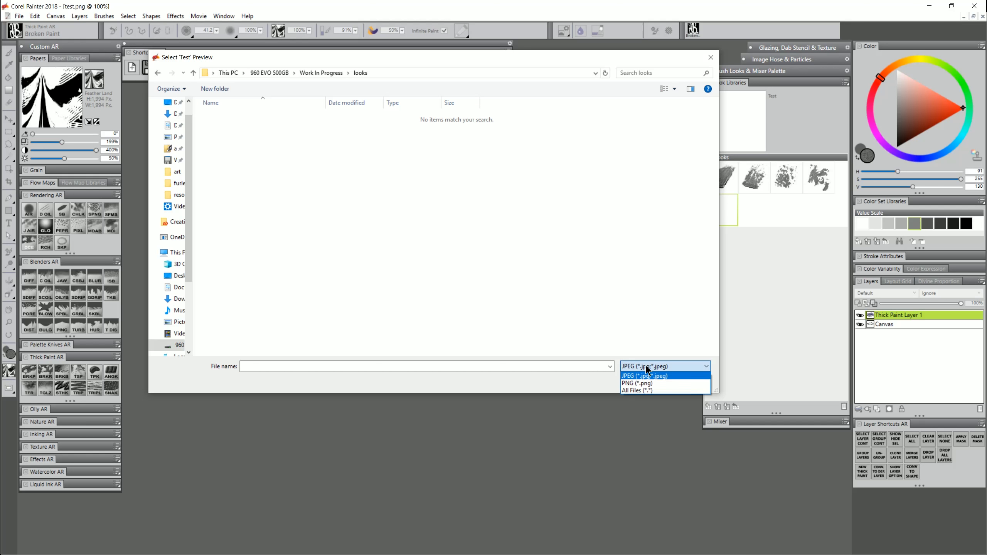
click(635, 383)
click(217, 117)
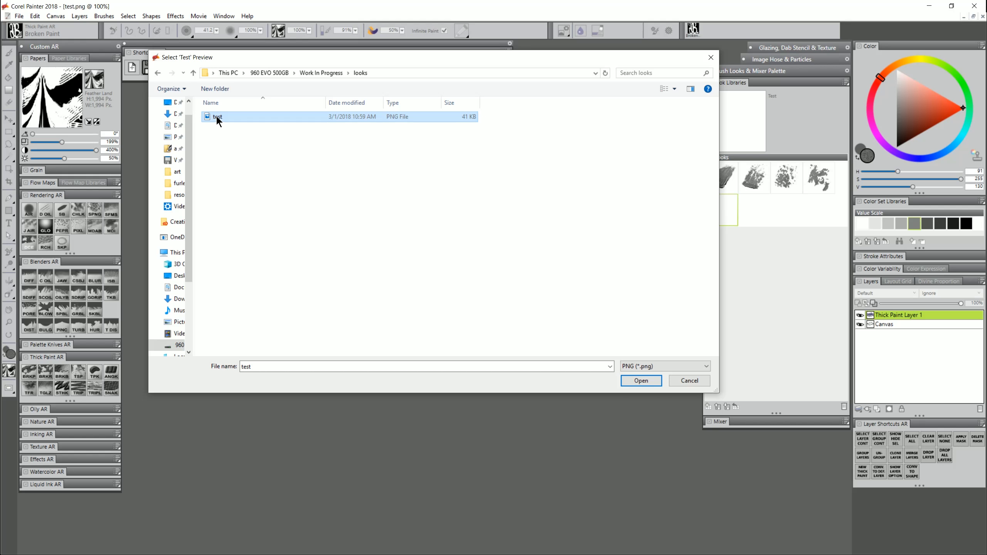
click(642, 381)
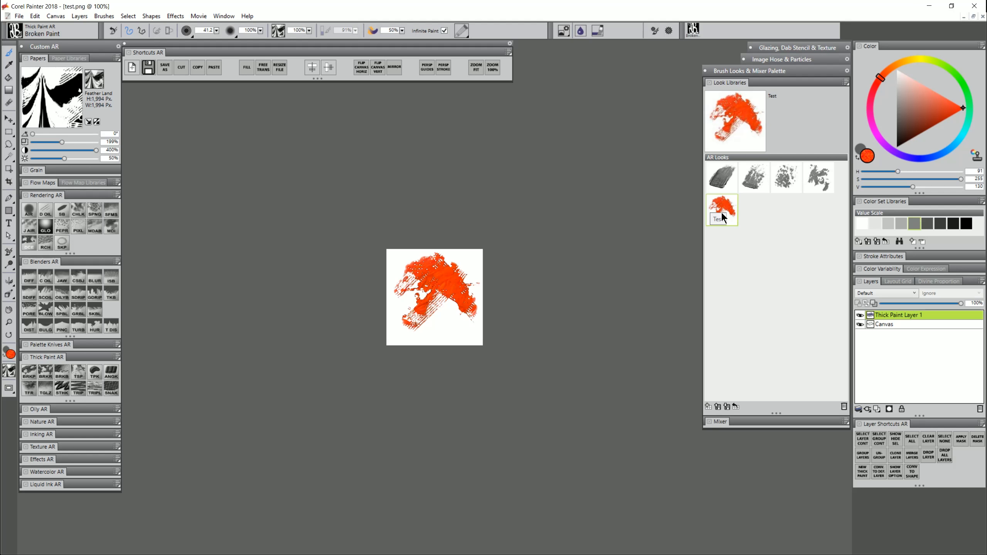
key(ctrl+w)
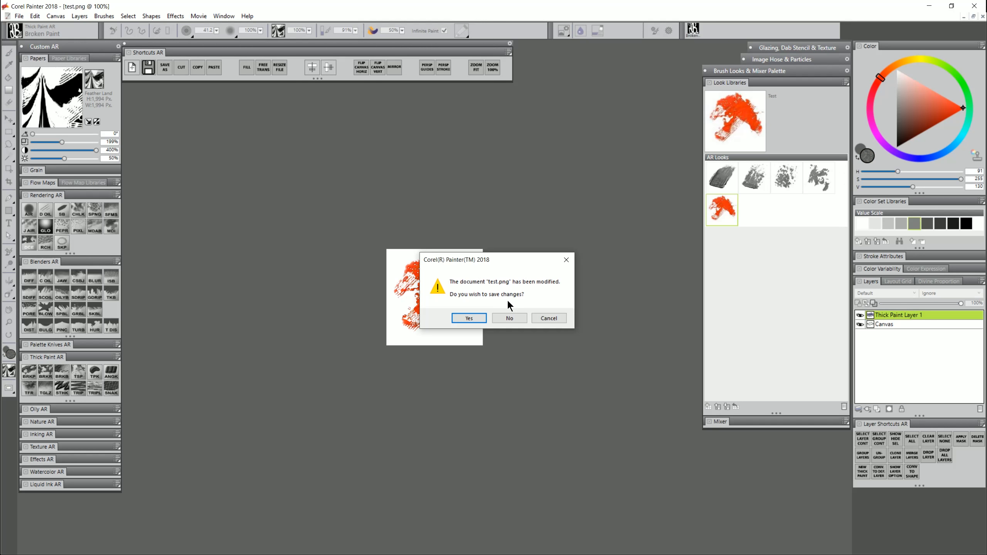
click(508, 318)
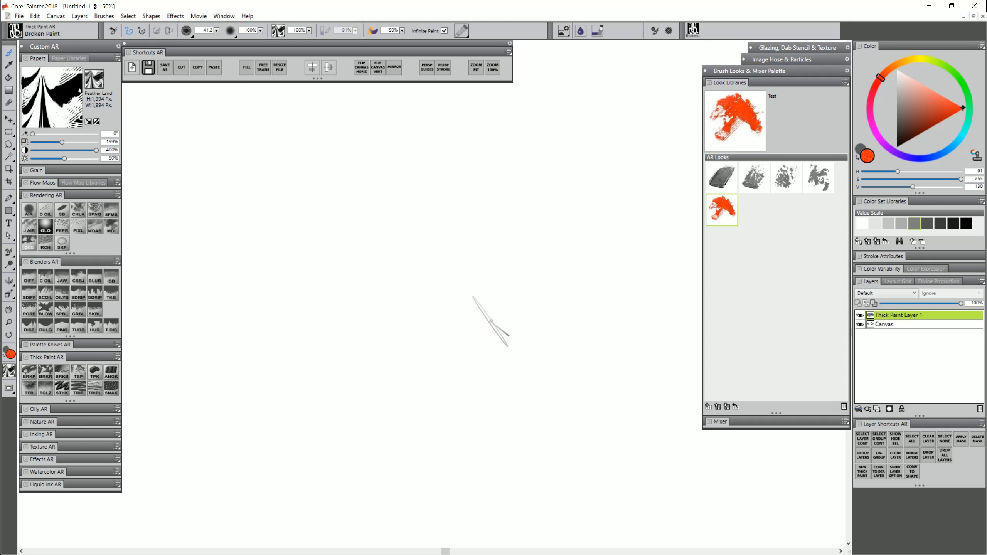
Paint three separate swatches on the large canvas using the second AR look, the Knife Canvas look and the Test look
click(756, 182)
mouse_move(373, 233)
mouse_down()
mouse_move(346, 245)
mouse_move(320, 311)
mouse_move(396, 297)
mouse_move(436, 307)
mouse_up()
click(722, 178)
mouse_move(482, 136)
mouse_down()
mouse_move(432, 182)
mouse_move(466, 210)
mouse_move(552, 241)
mouse_up()
click(723, 210)
mouse_move(505, 291)
mouse_down()
mouse_move(485, 324)
mouse_move(541, 277)
mouse_move(505, 385)
mouse_move(531, 390)
mouse_move(626, 276)
mouse_move(620, 253)
mouse_move(579, 246)
mouse_move(529, 311)
mouse_move(596, 369)
mouse_up()
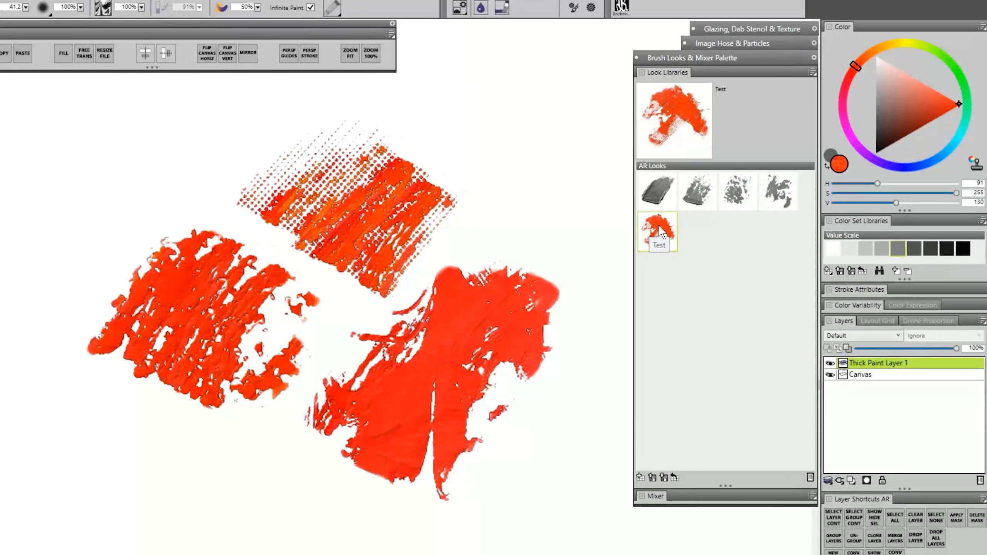
right_click(718, 208)
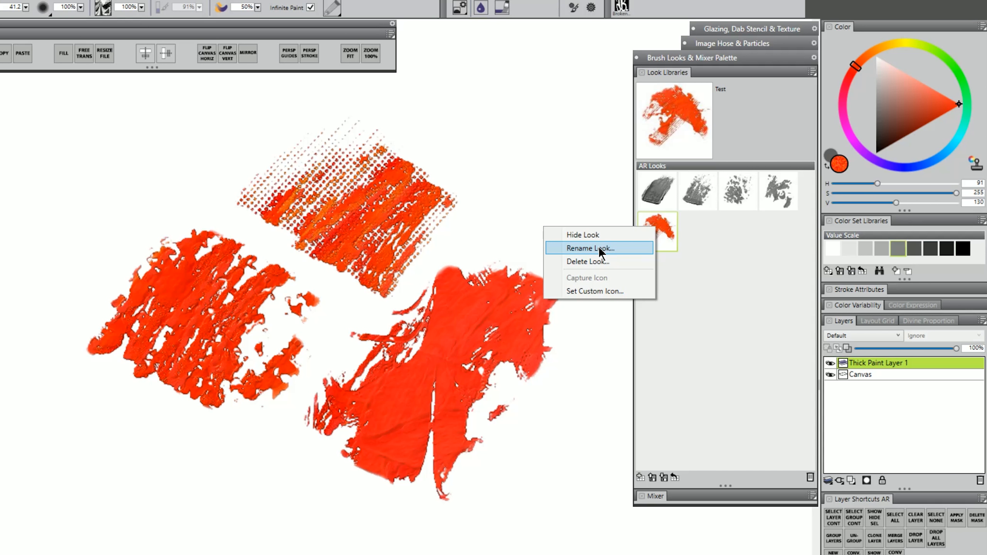
click(812, 74)
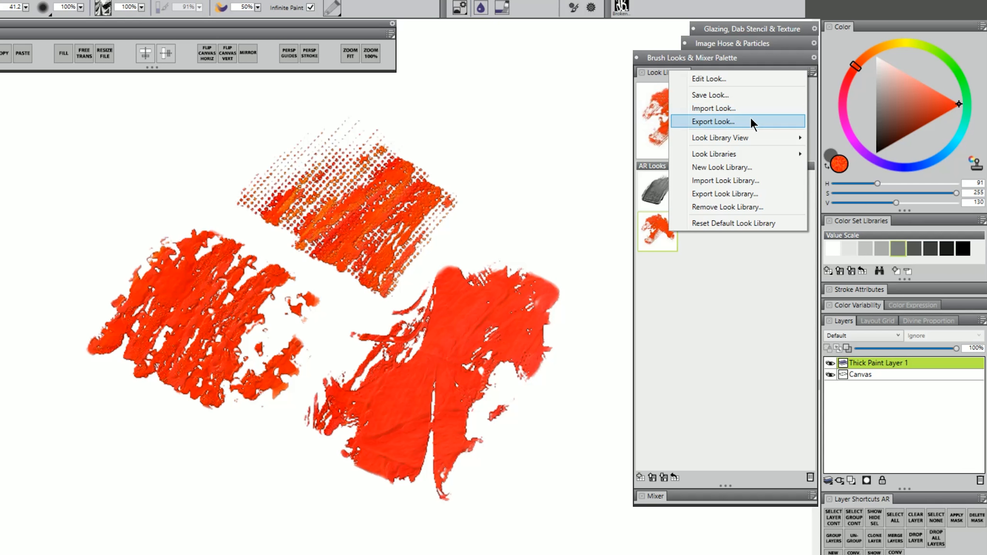
mouse_move(713, 137)
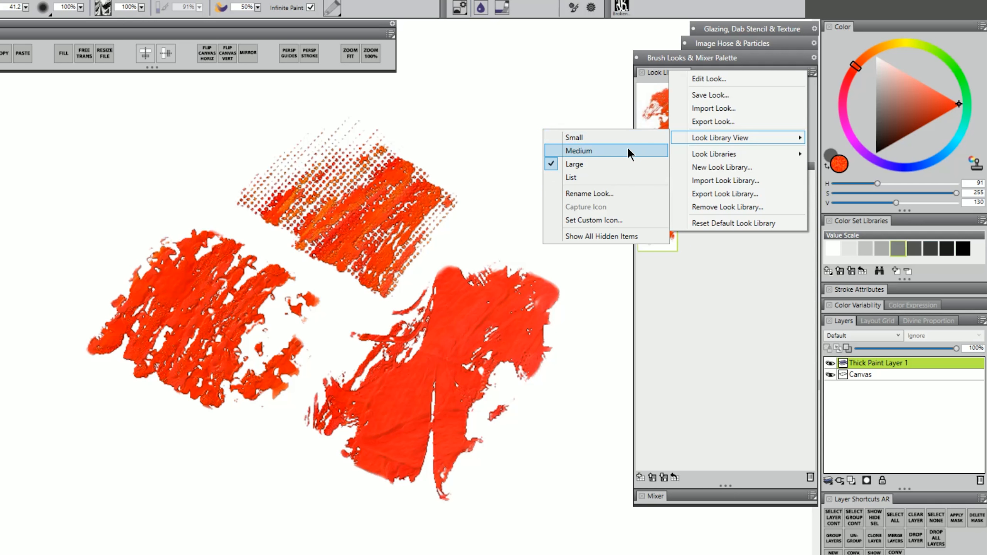
mouse_move(739, 154)
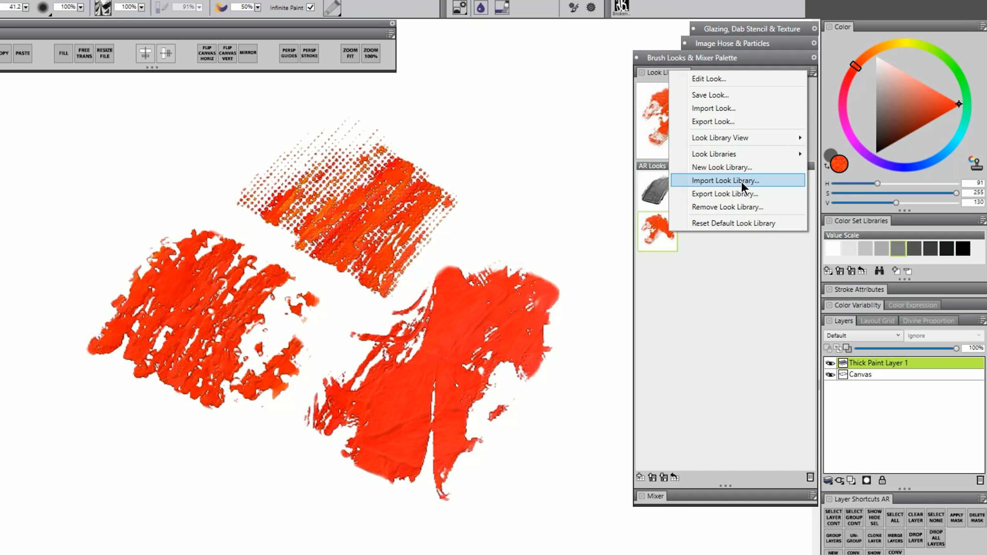
click(744, 223)
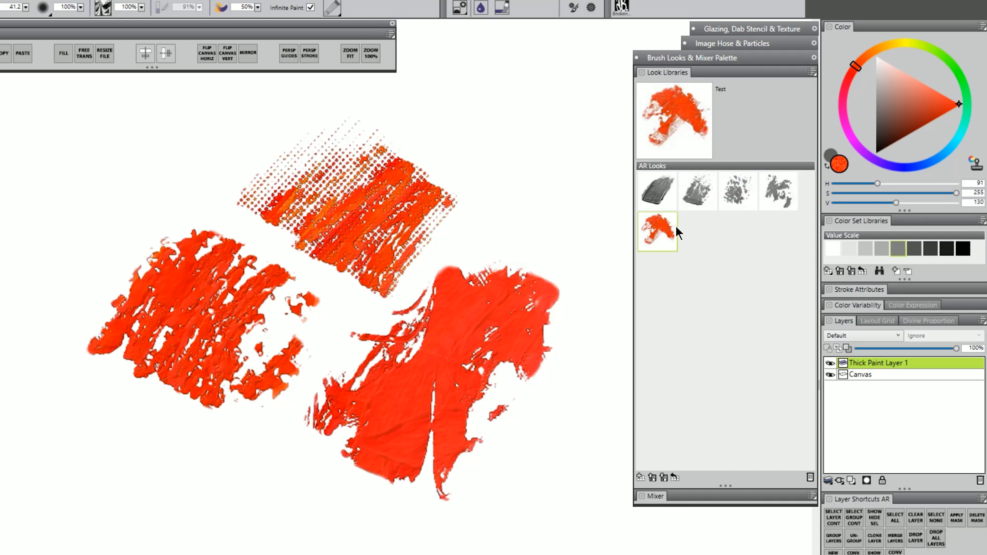
Open the Test look for editing, review its script in Notepad, close the script and import the look back
click(812, 72)
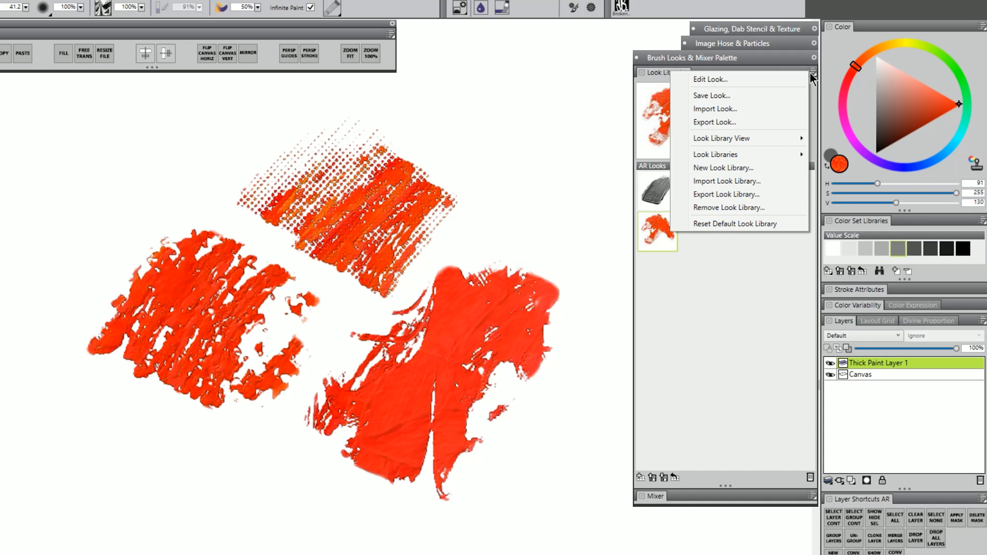
click(760, 79)
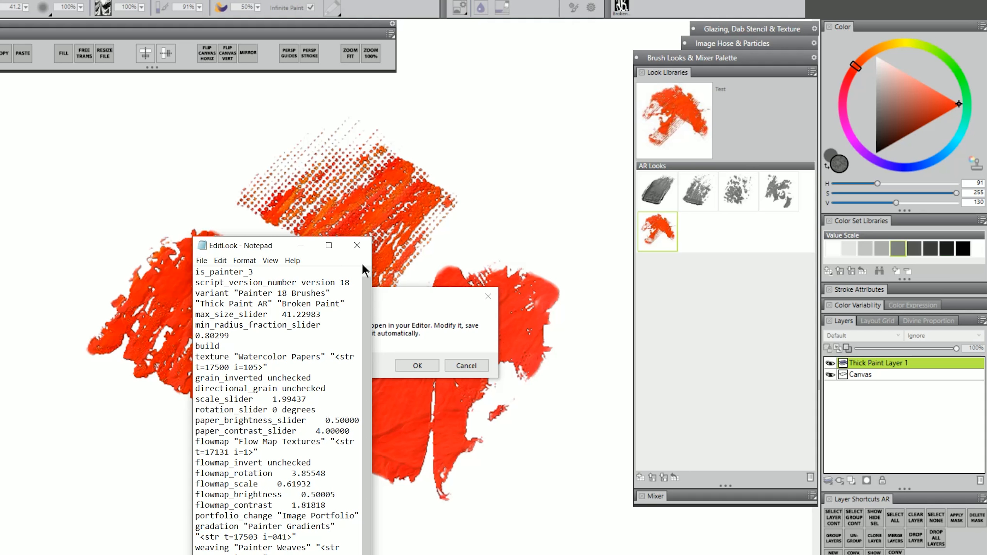
drag(334, 310, 248, 91)
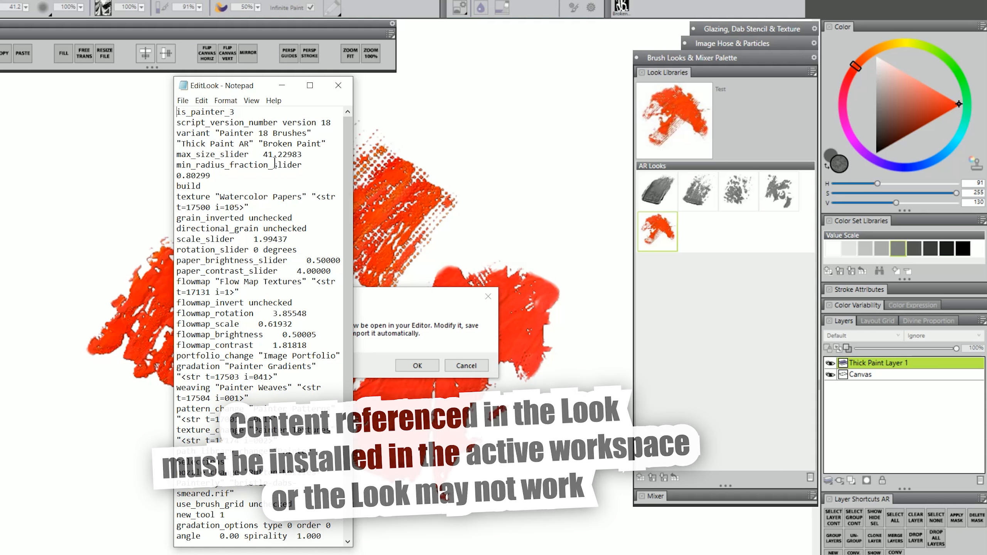
click(404, 232)
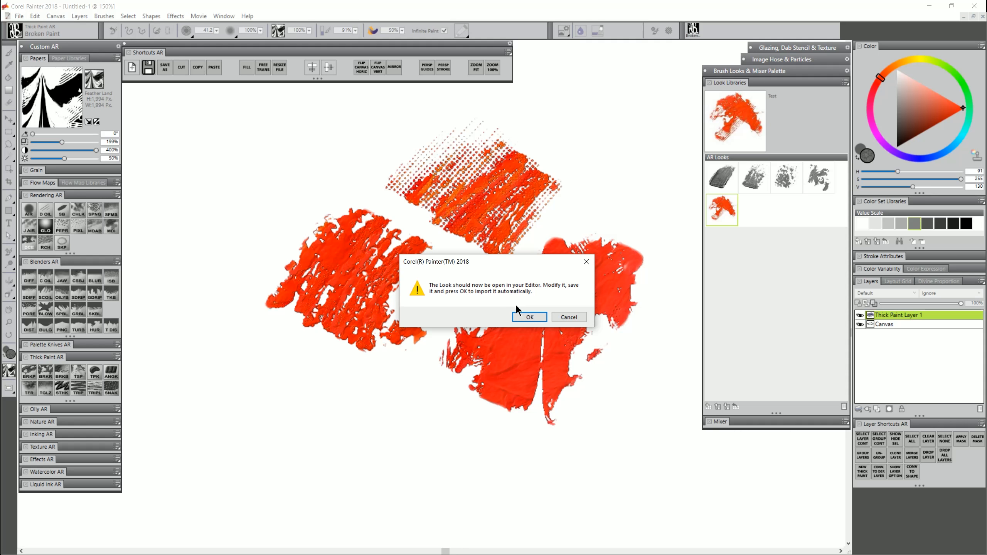
click(539, 318)
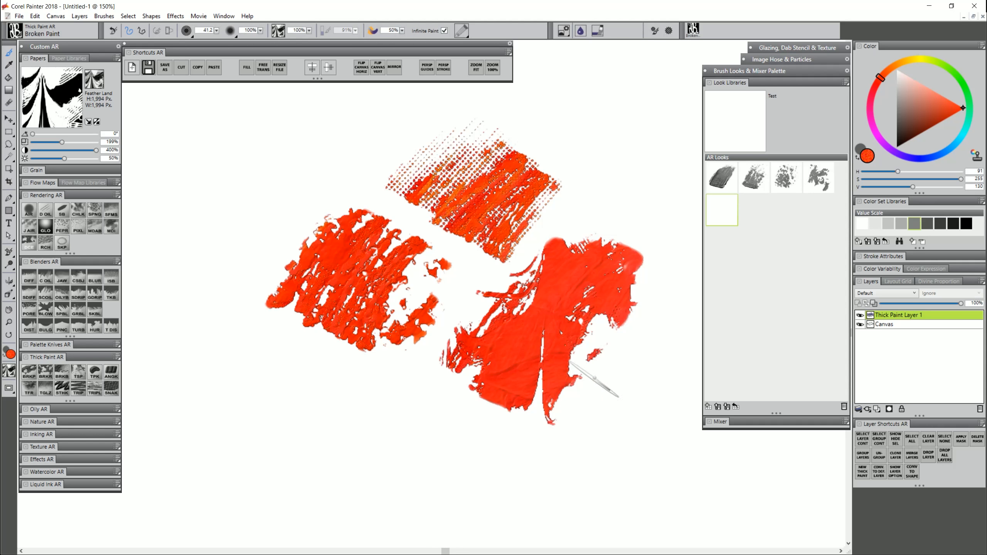